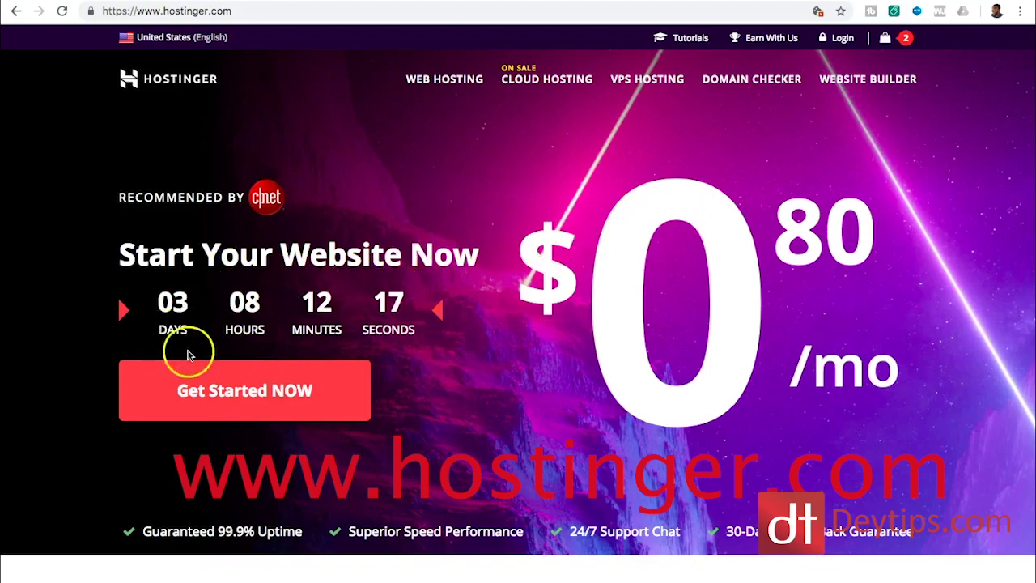
# - Jump to the hosting plans section listing Single, Premium and Business shared hosting prices
pyautogui.click(233, 390)
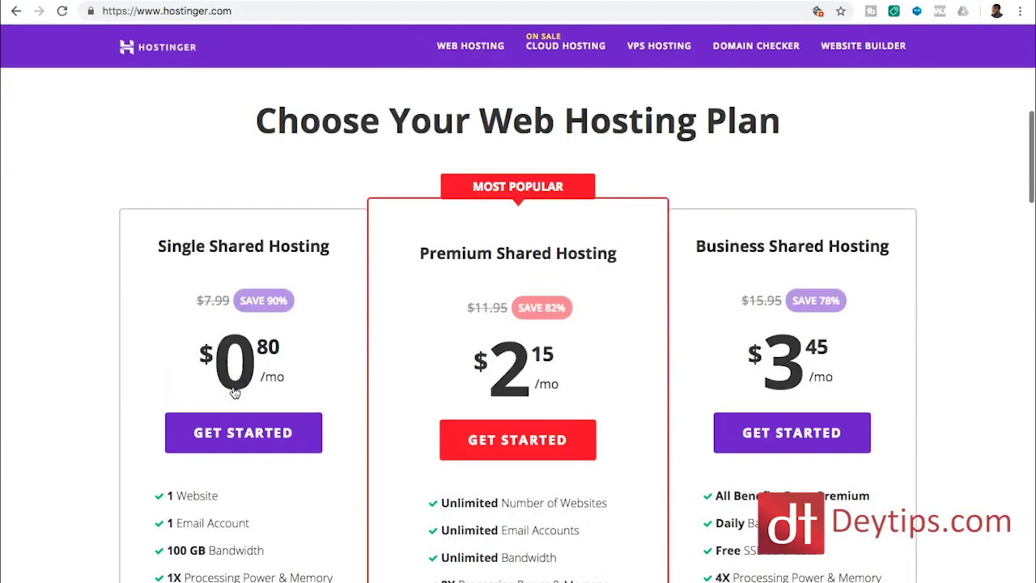
# - Compare the plans and pick 48-month Single Shared Hosting with the deytipsmembers.com domain
pyautogui.scroll(-3, 516, 438)
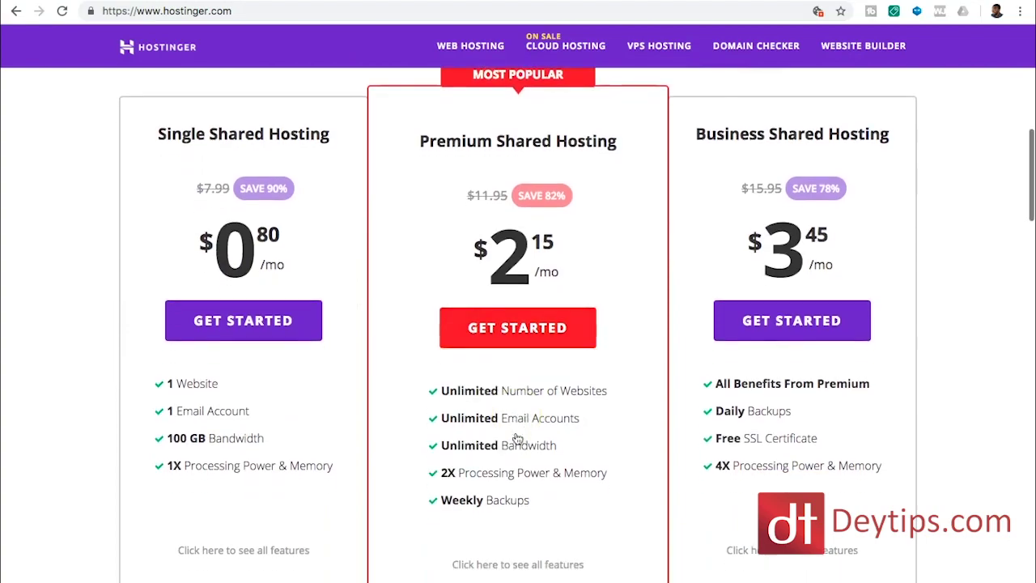
pyautogui.scroll(-1, 516, 438)
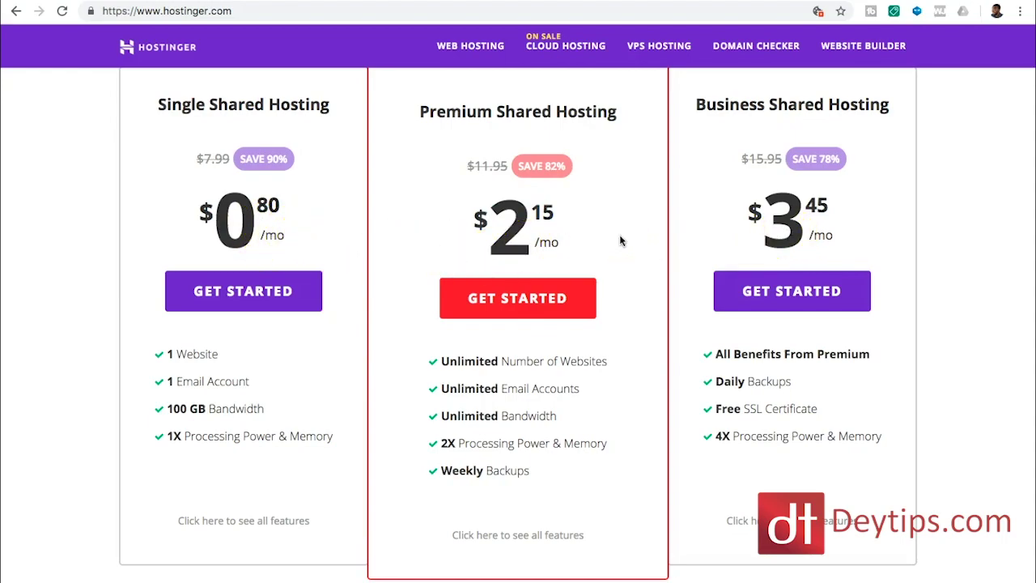
pyautogui.scroll(-1, 621, 240)
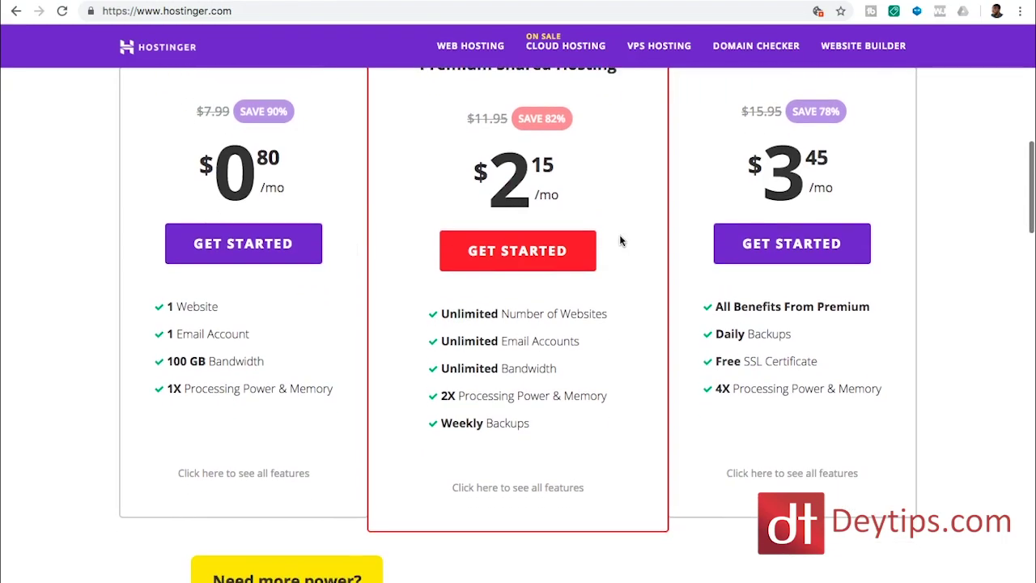
pyautogui.scroll(1, 621, 240)
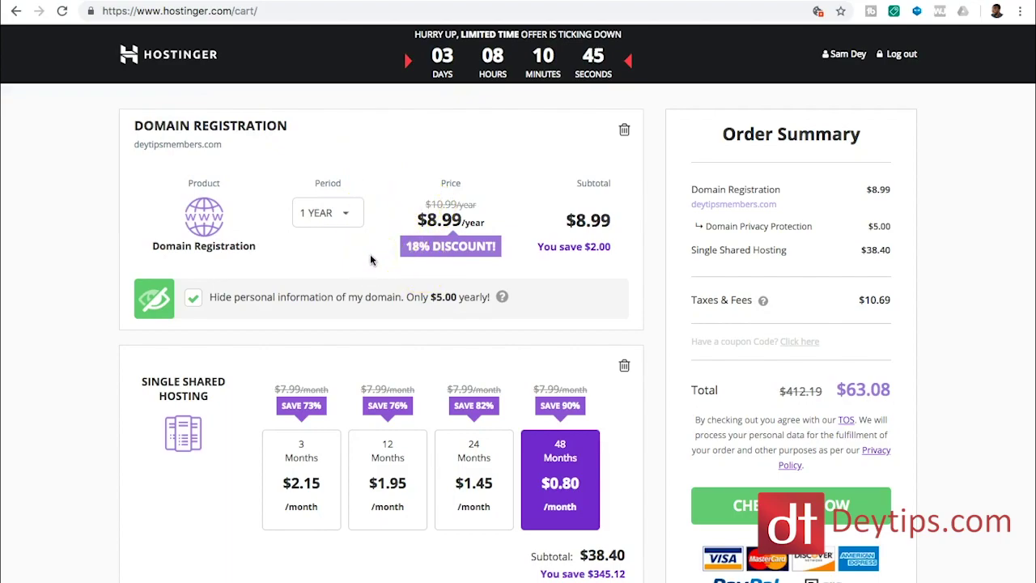
pyautogui.click(328, 240)
pyautogui.scroll(-2, 370, 259)
pyautogui.scroll(1, 433, 260)
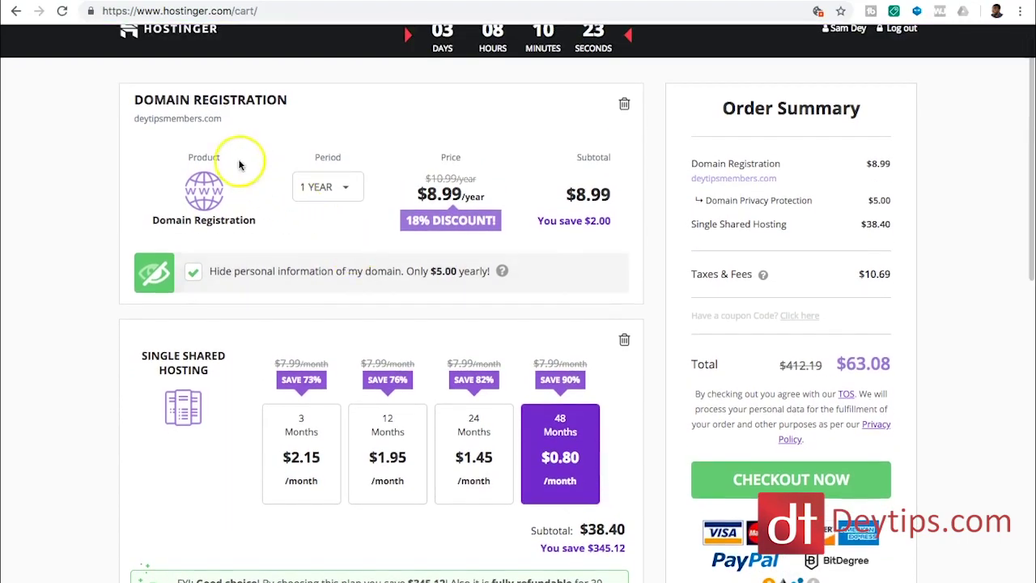
pyautogui.click(346, 191)
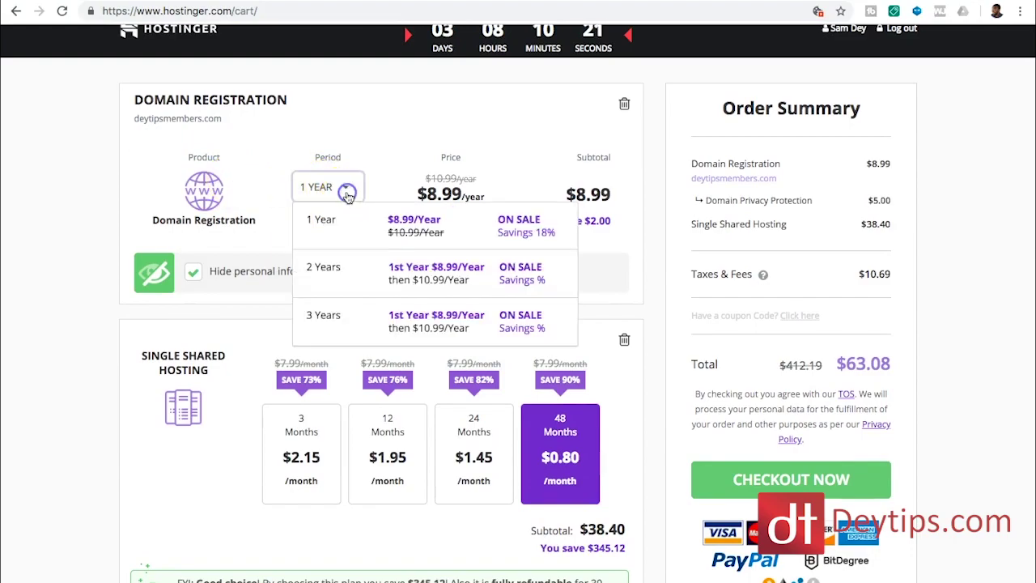
pyautogui.click(359, 235)
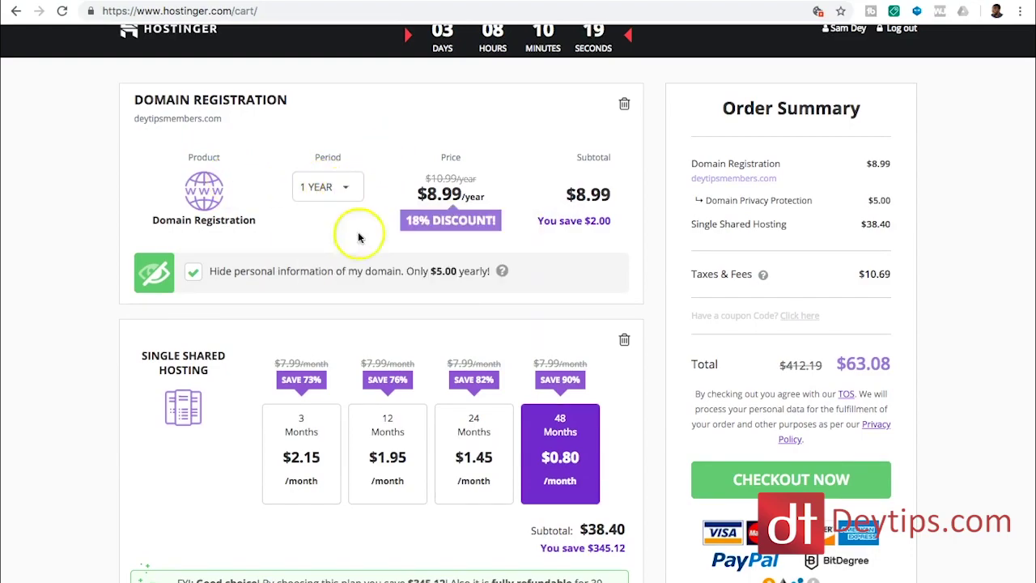
pyautogui.scroll(-2, 463, 313)
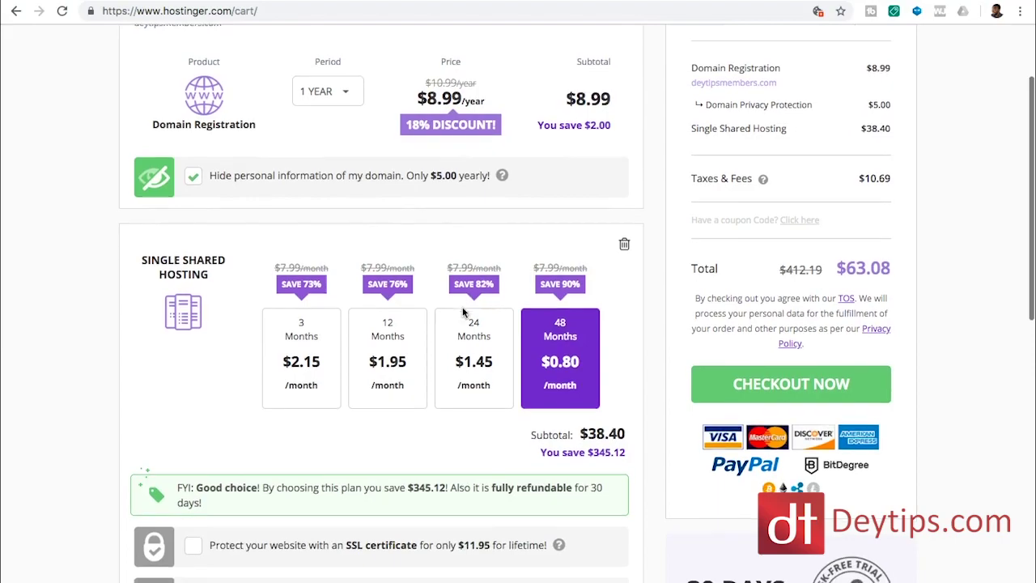
# - Add the $11.95 SSL certificate to the cart, leaving Daily Backups and Cloudflare unticked
pyautogui.scroll(-4, 462, 312)
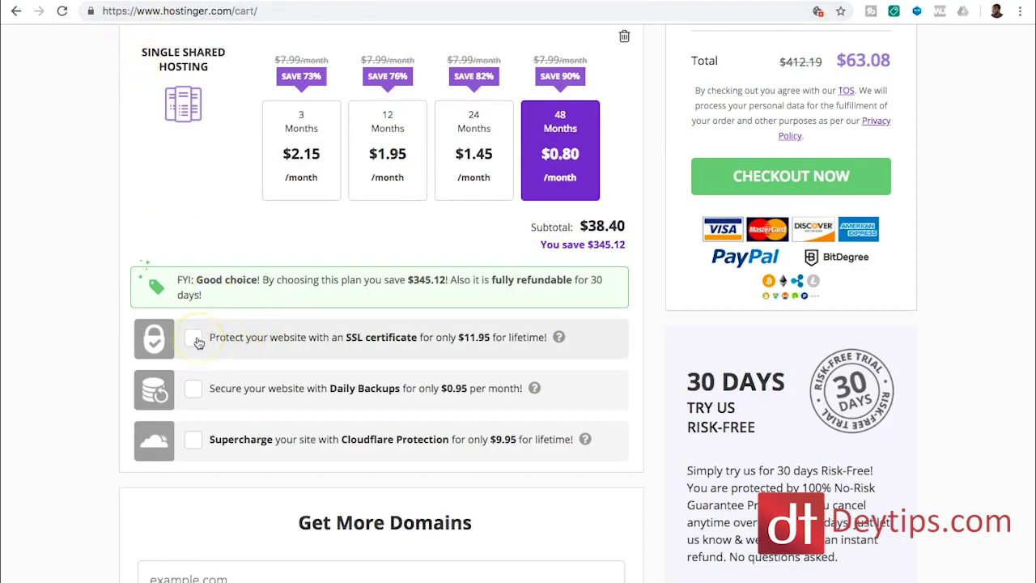
pyautogui.click(197, 339)
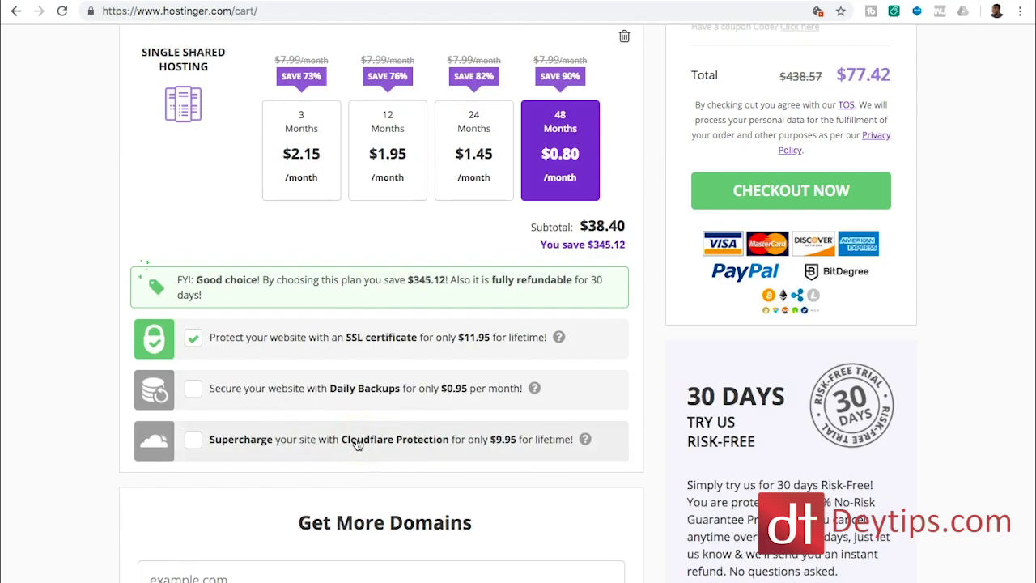
pyautogui.scroll(-1, 357, 443)
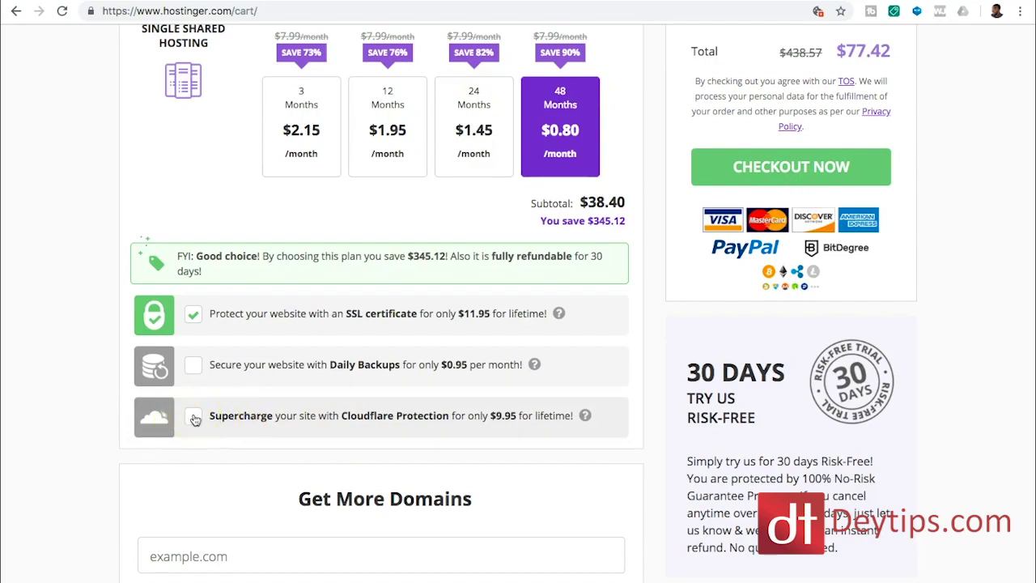
pyautogui.click(201, 418)
pyautogui.scroll(-2, 201, 418)
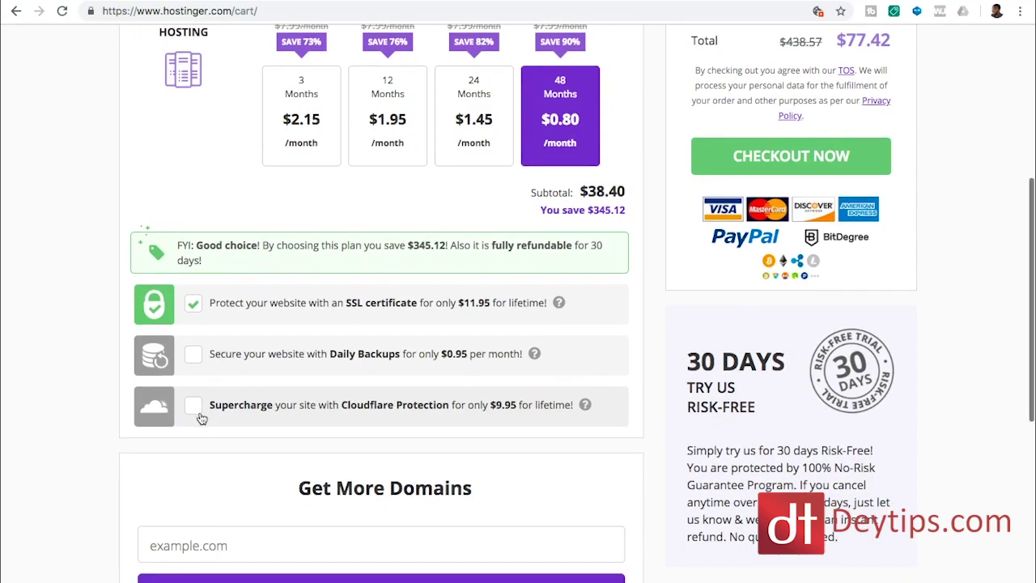
pyautogui.scroll(-1, 202, 418)
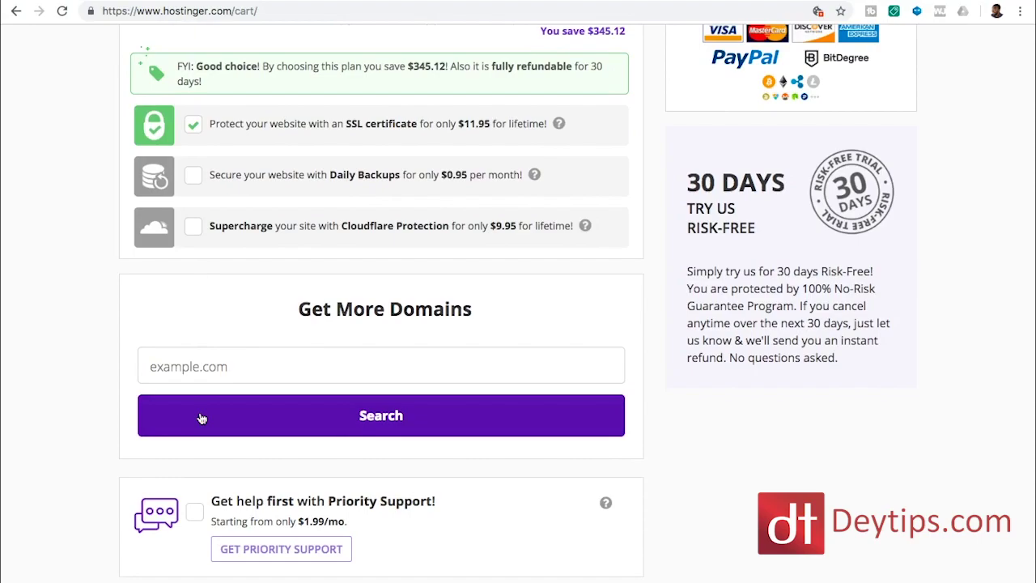
pyautogui.scroll(6, 201, 418)
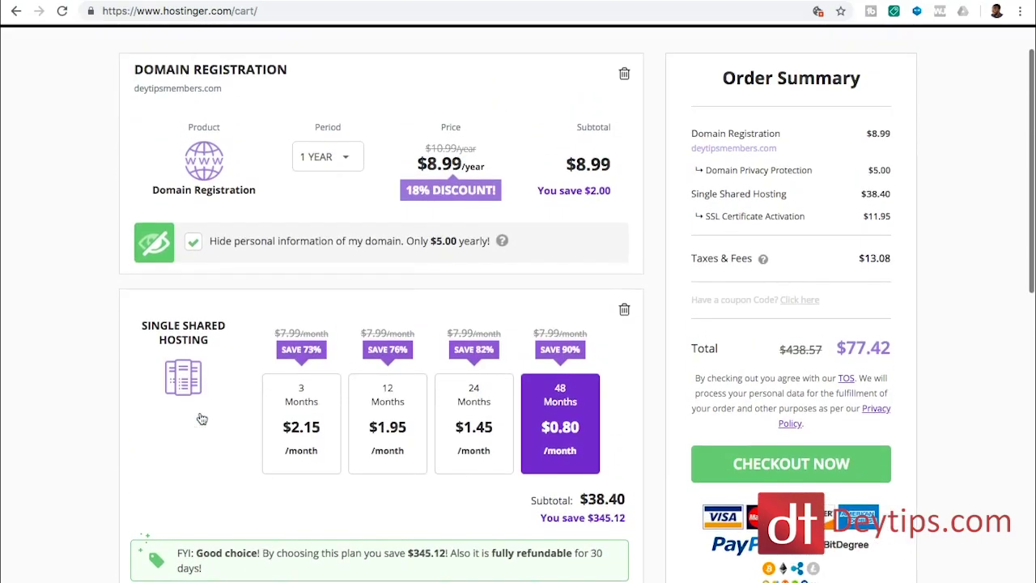
# - Check out and pay, then begin setup of the Single Shared Hosting plan
pyautogui.scroll(-1, 429, 400)
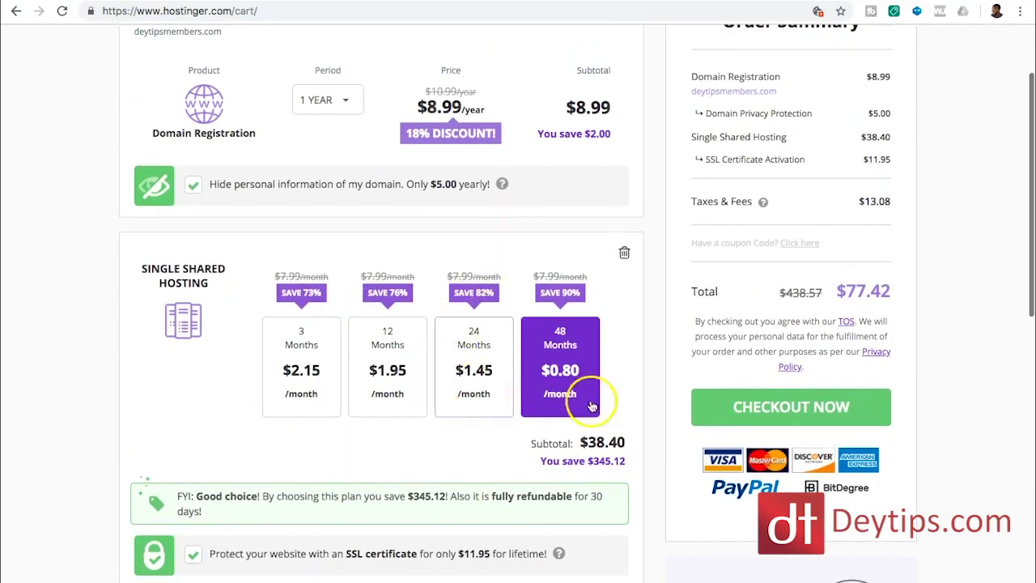
pyautogui.click(788, 409)
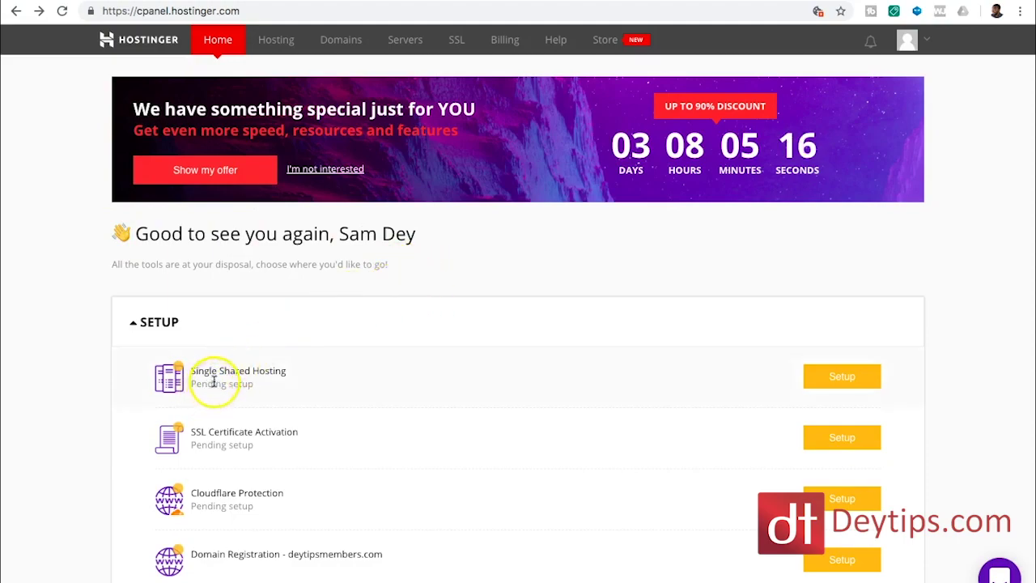
pyautogui.click(856, 378)
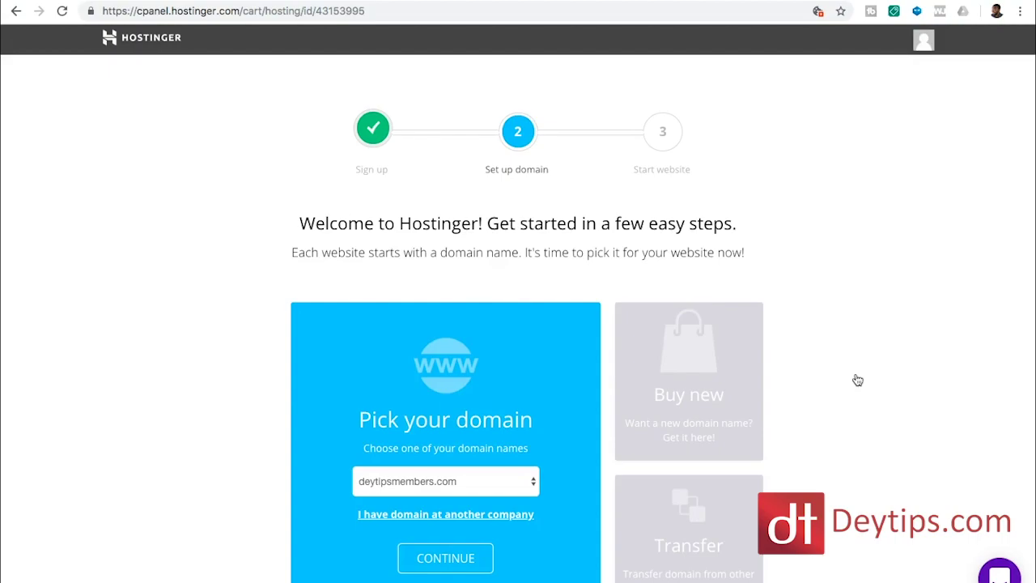
# - Keep deytipsmembers.com as the hosting plan's domain and continue to domain setup
pyautogui.scroll(-3, 858, 381)
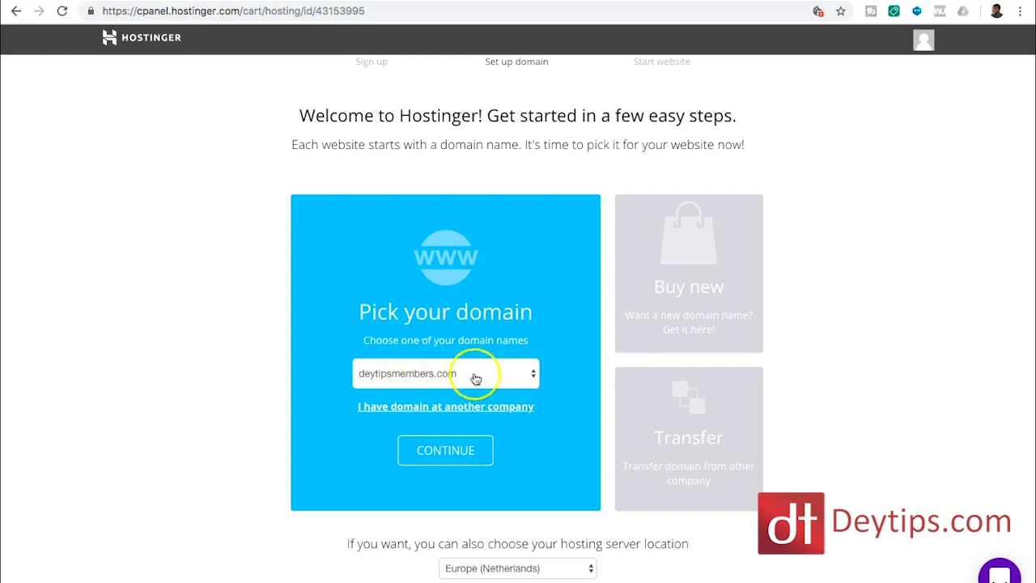
pyautogui.click(518, 374)
pyautogui.click(518, 373)
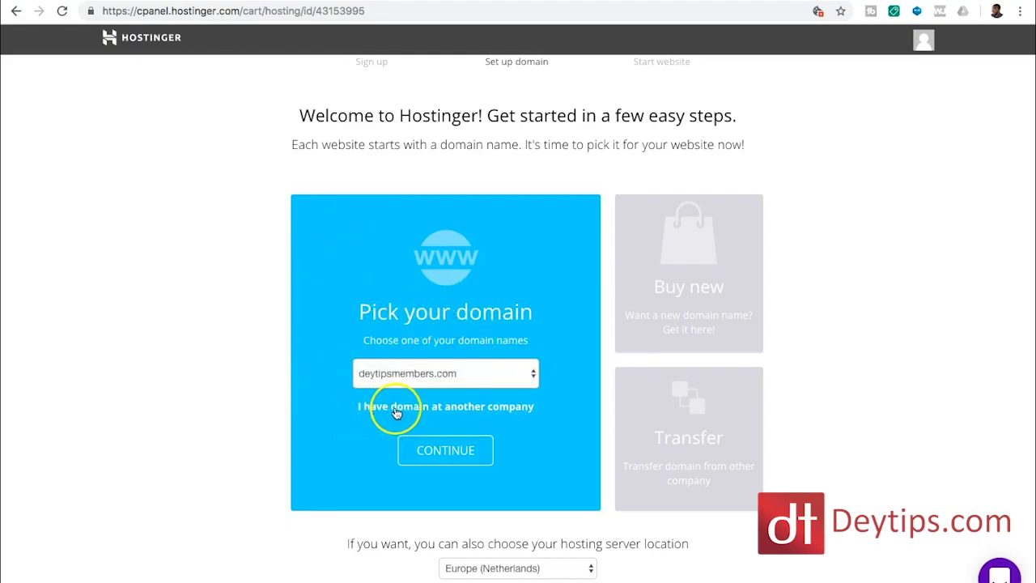
pyautogui.scroll(-1, 400, 415)
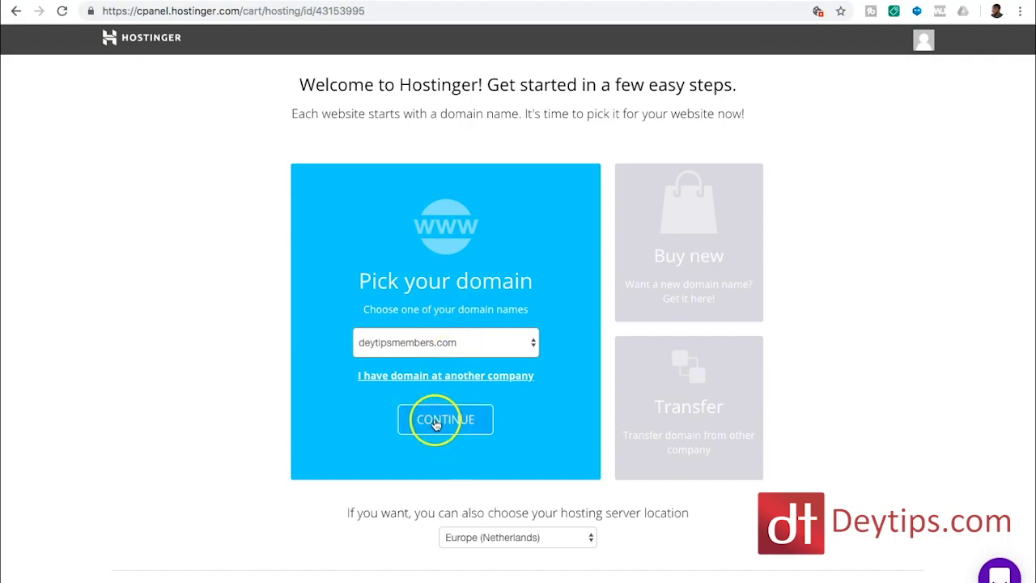
pyautogui.click(435, 423)
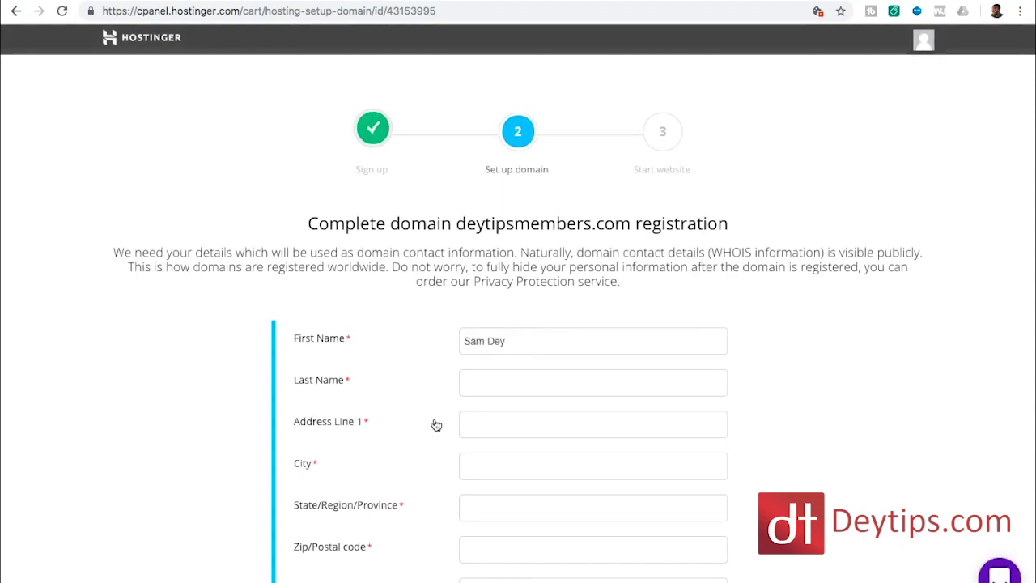
# - Submit the registration contact details for deytipsmembers.com
pyautogui.scroll(-4, 436, 425)
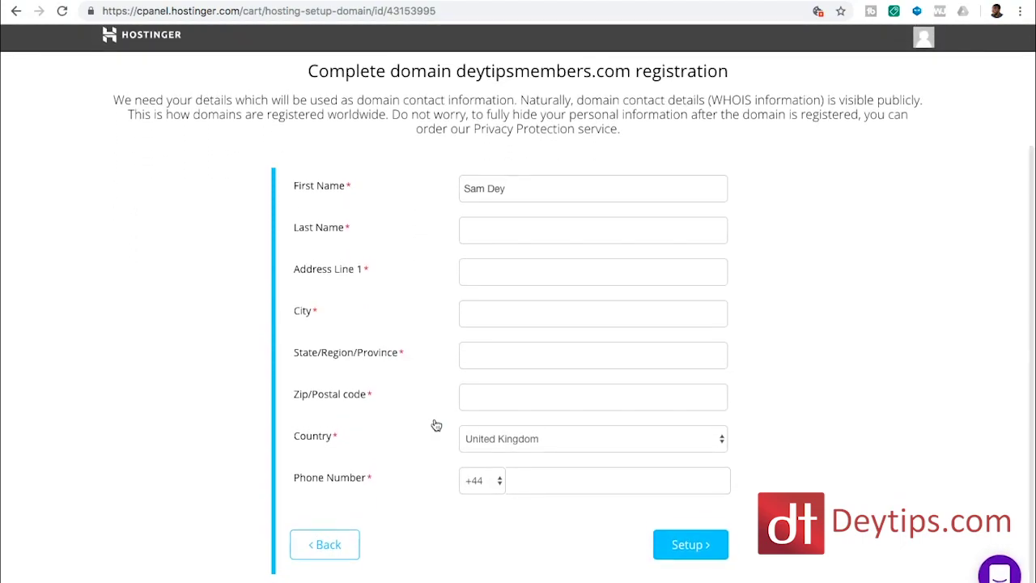
pyautogui.scroll(3, 435, 425)
pyautogui.scroll(-3, 436, 425)
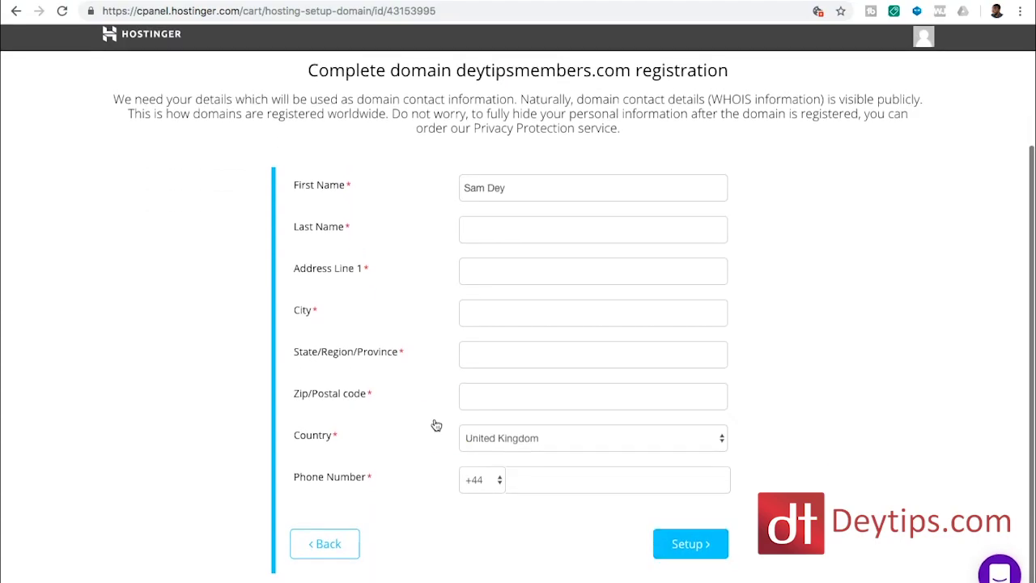
pyautogui.click(672, 549)
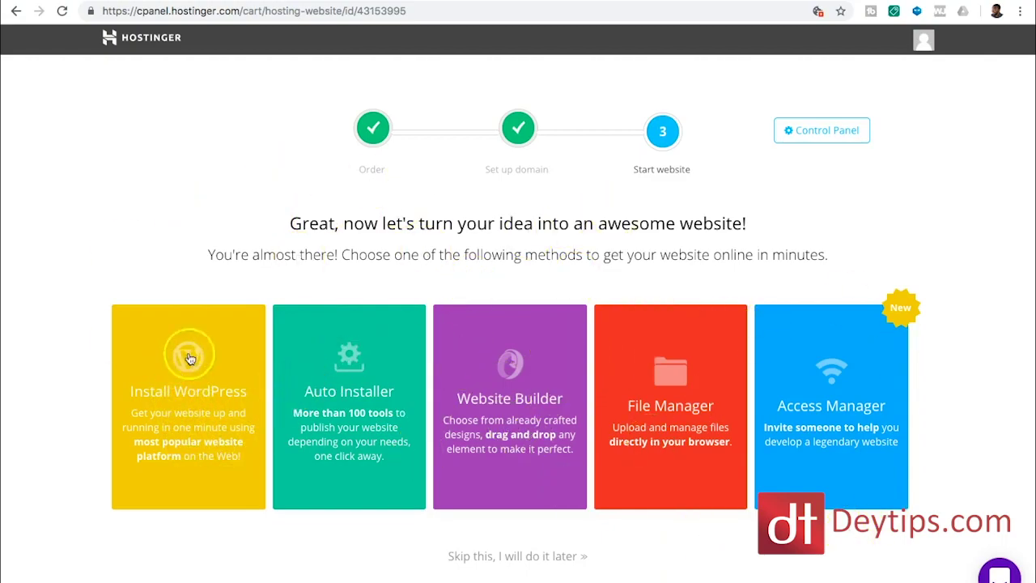
# - Choose the main deytipsmembers.com URL as the WordPress install location
pyautogui.scroll(-1, 208, 348)
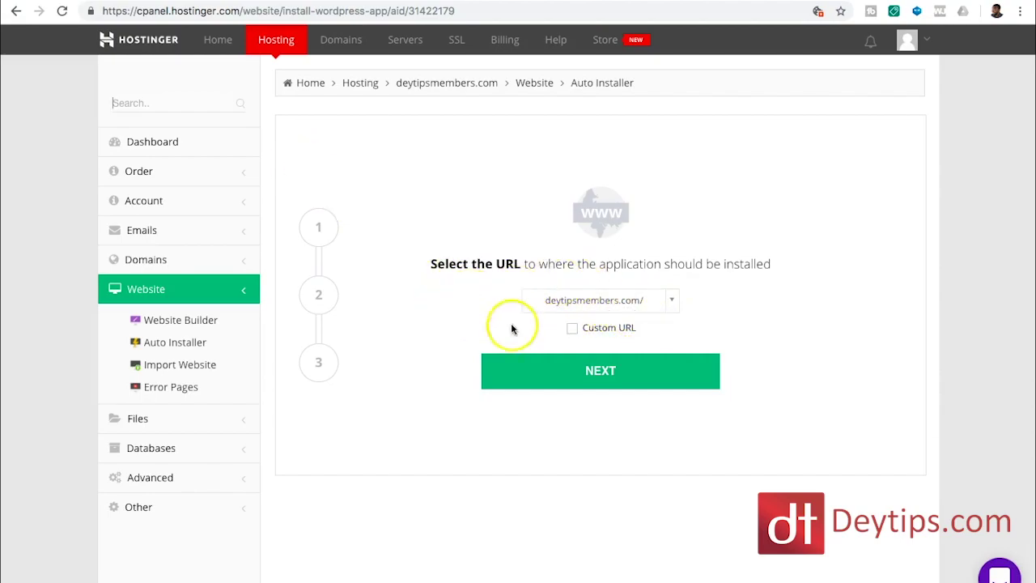
pyautogui.click(586, 377)
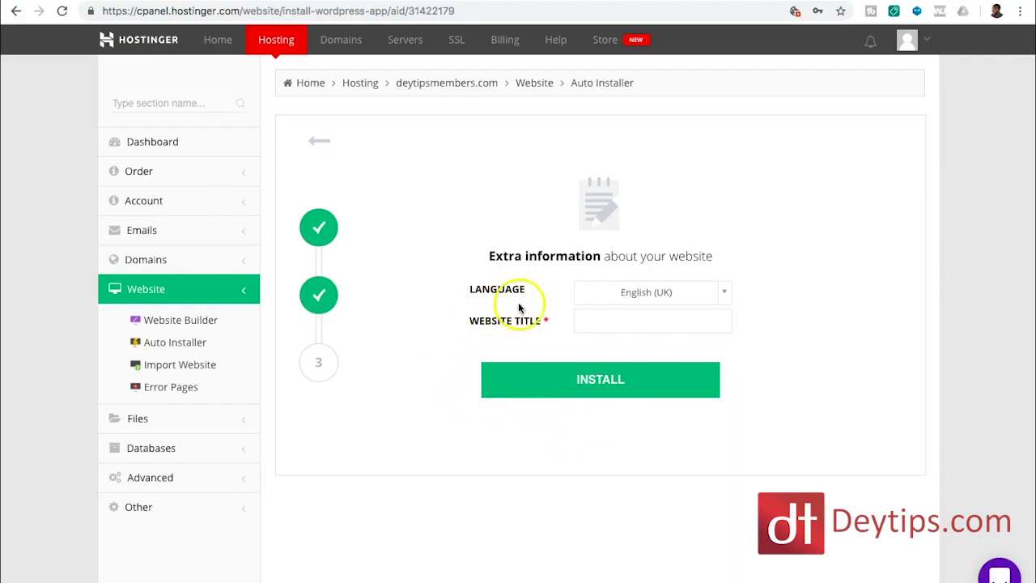
# - Enter the website title 'DeyTips Members' and run the WordPress installation
pyautogui.click(625, 323)
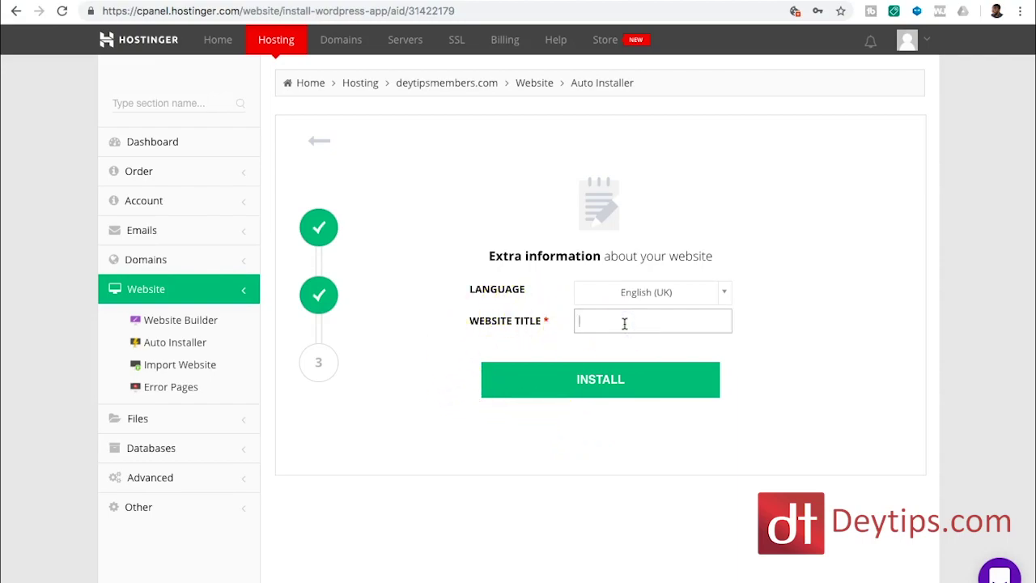
pyautogui.write('DeyTips Members')
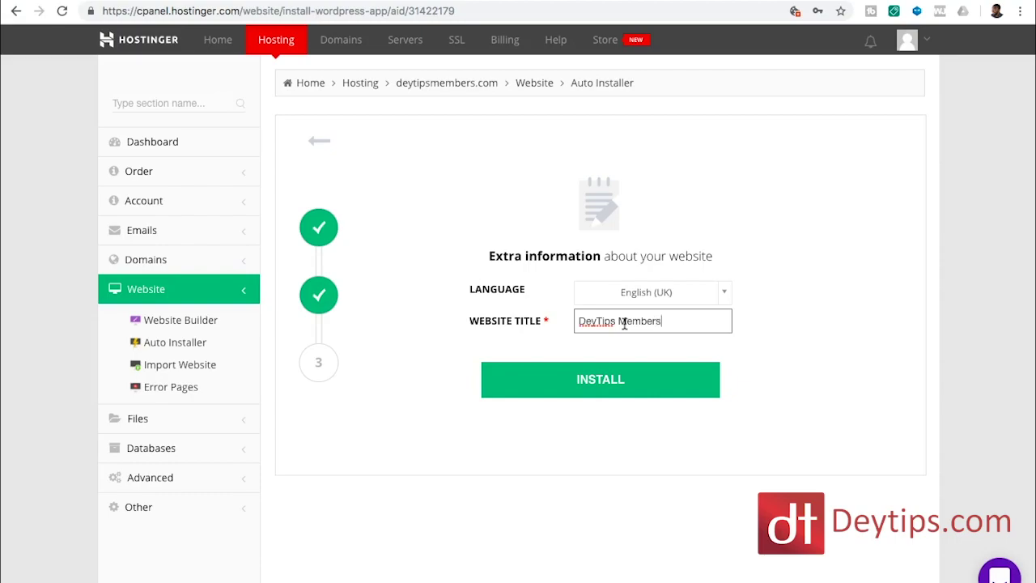
pyautogui.click(597, 387)
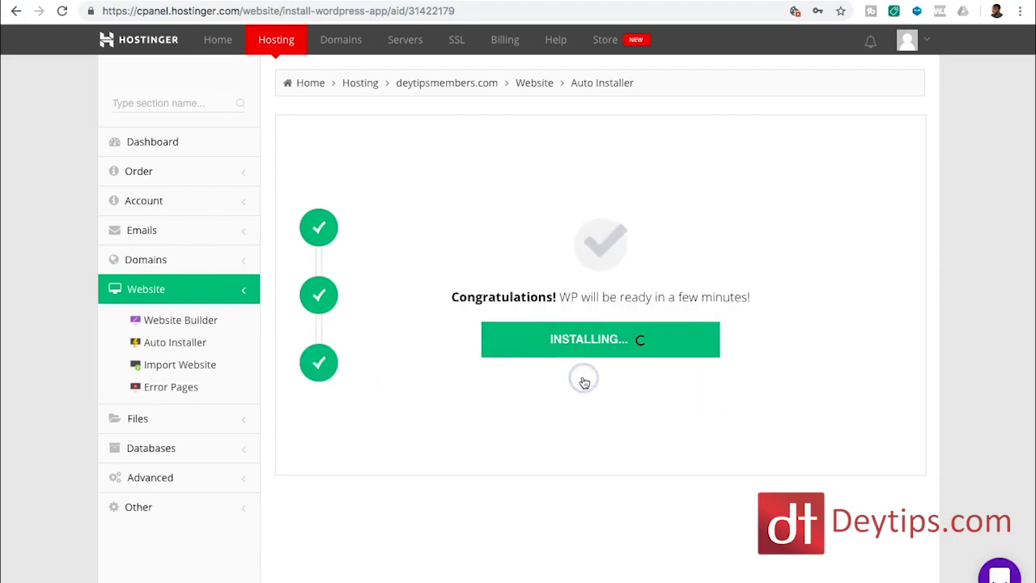
pyautogui.click(580, 351)
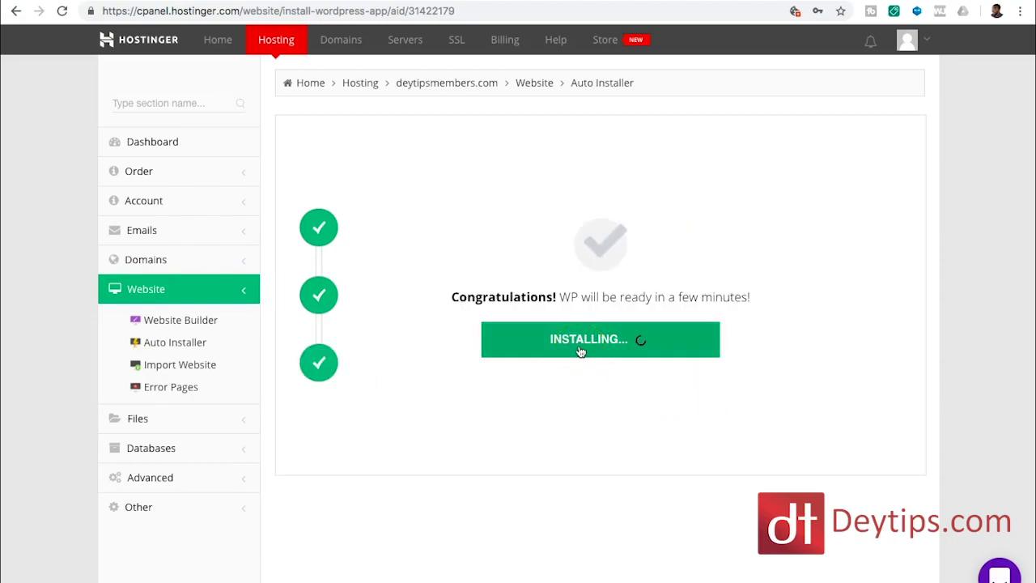
pyautogui.click(582, 364)
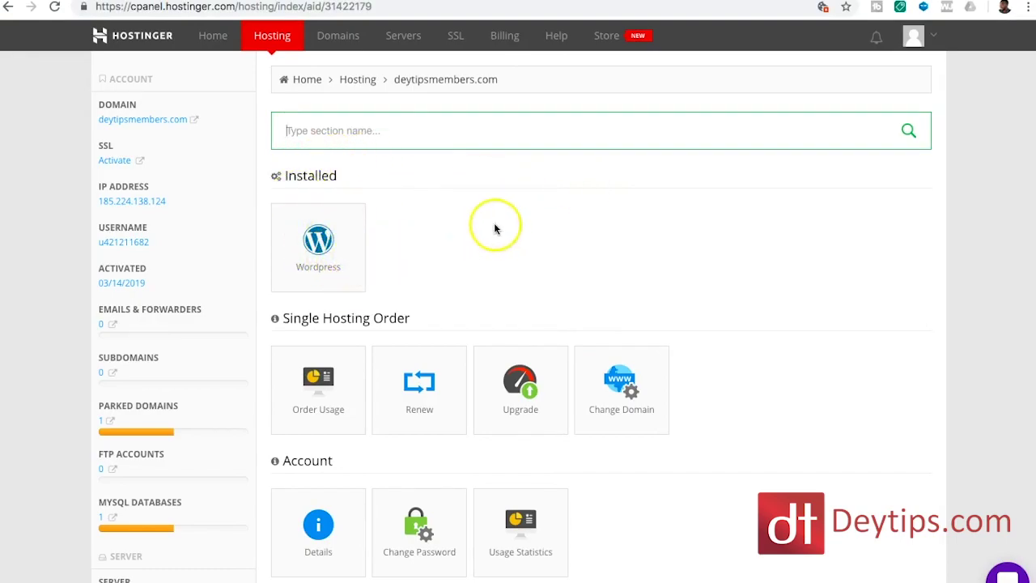
# - Open the DeyTips Members wp-admin from the installed WordPress tile
pyautogui.click(321, 237)
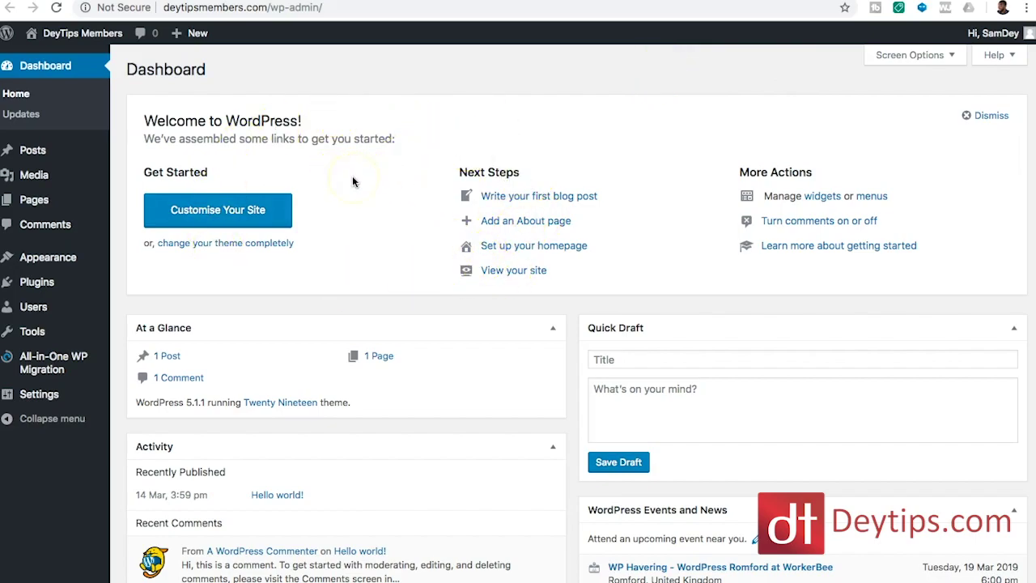
pyautogui.scroll(-2, 352, 181)
pyautogui.scroll(2, 351, 183)
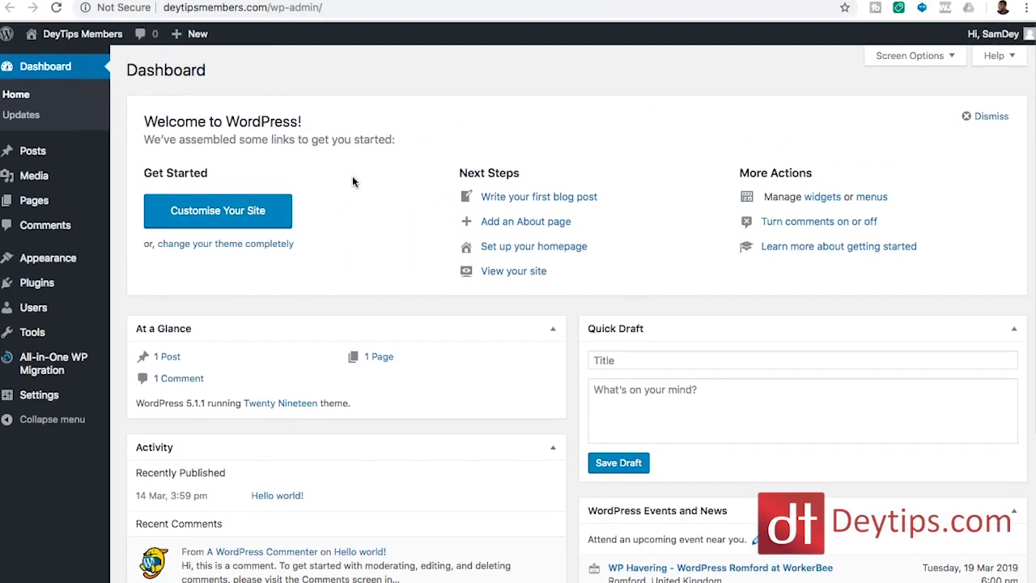
pyautogui.click(199, 183)
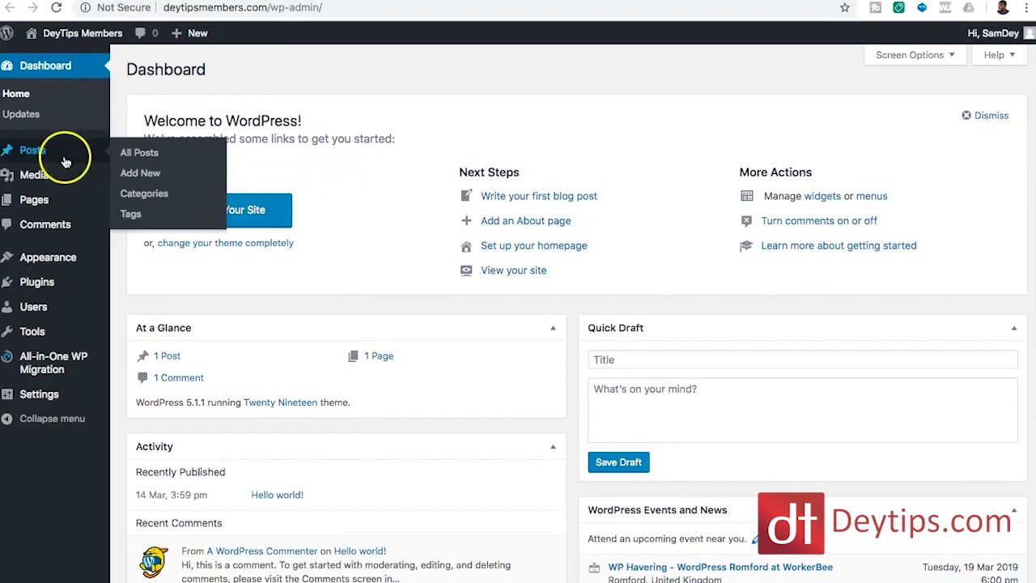
pyautogui.moveTo(62, 212)
pyautogui.moveTo(70, 254)
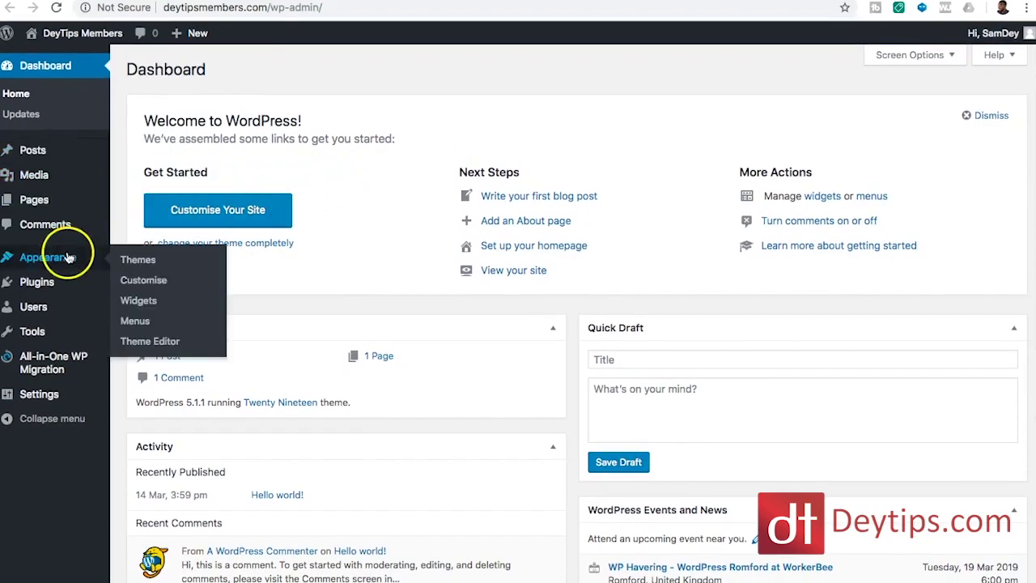
pyautogui.moveTo(81, 41)
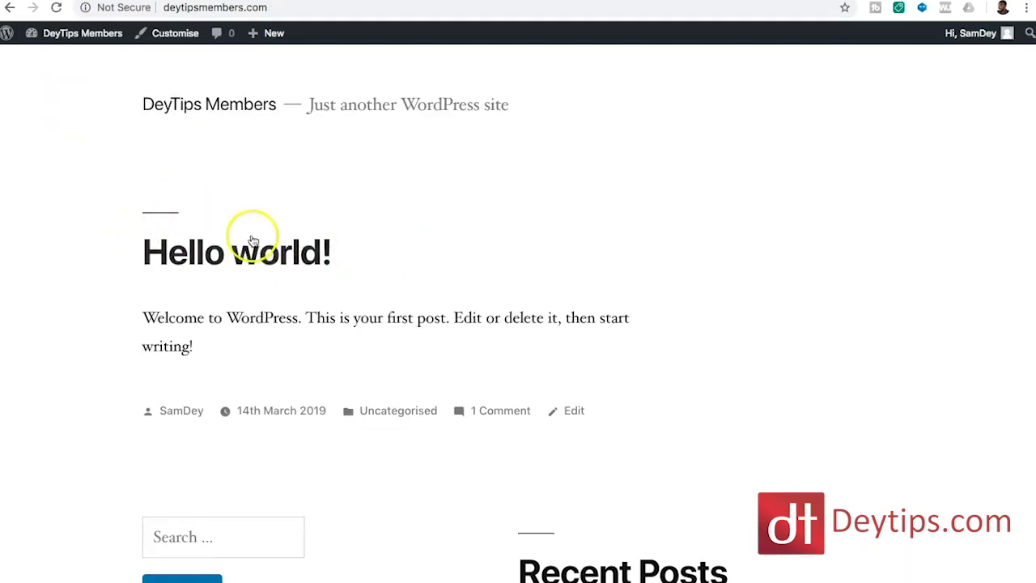
# - Browse the live DeyTips Members front page, then return to the WordPress admin
pyautogui.scroll(-3, 585, 331)
pyautogui.scroll(2, 585, 343)
pyautogui.scroll(-6, 589, 342)
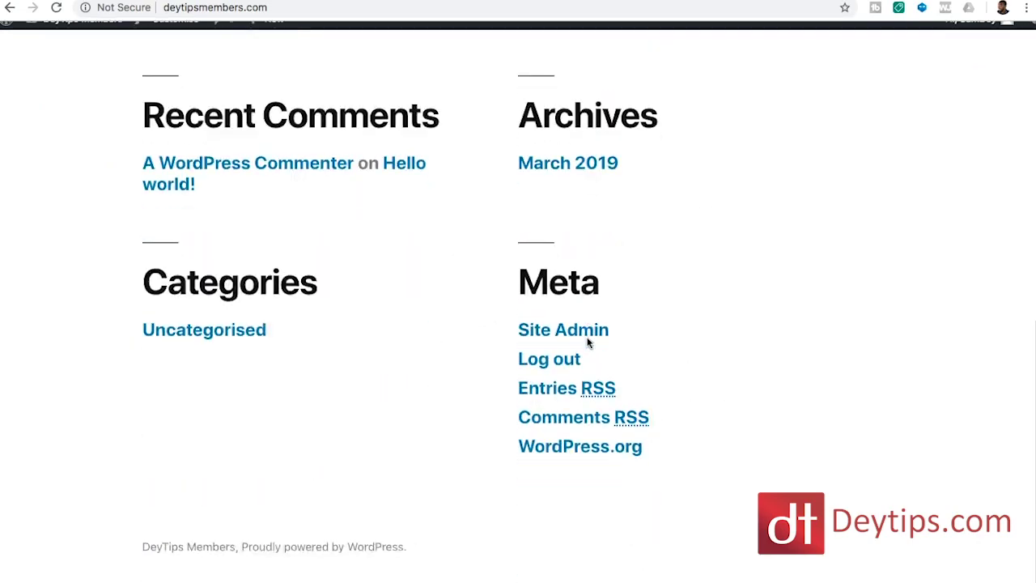
pyautogui.scroll(15, 586, 343)
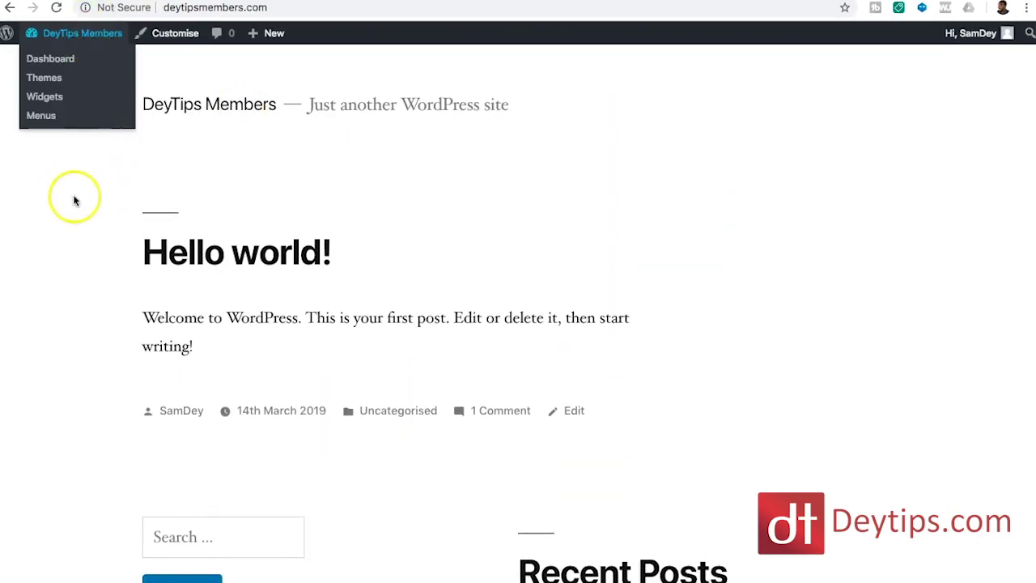
pyautogui.click(10, 8)
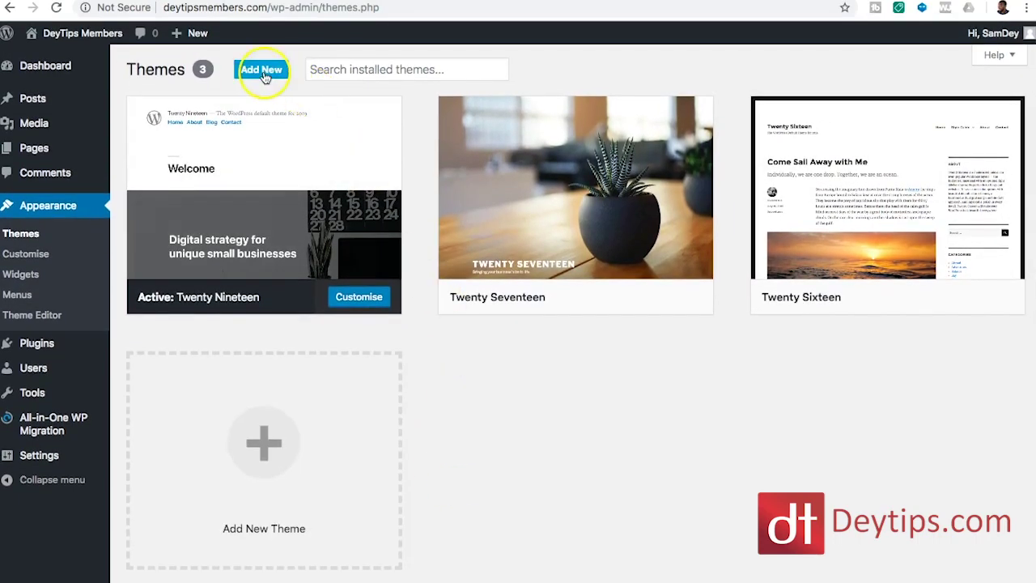
# - Open the Add Themes browser to view the 15 featured themes, including HeroPress, Online Blog and Poseidon
pyautogui.click(260, 72)
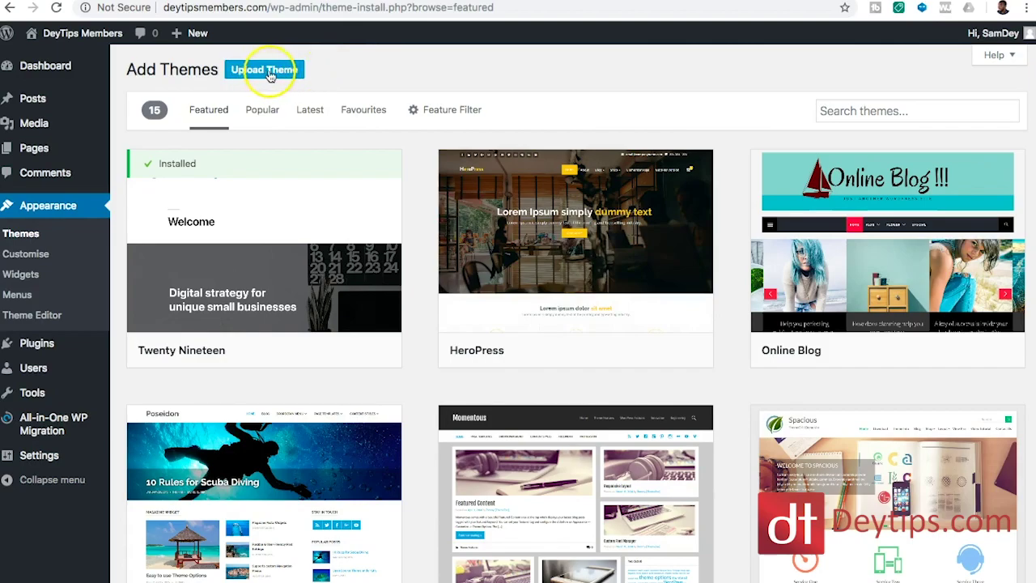
pyautogui.scroll(-7, 750, 372)
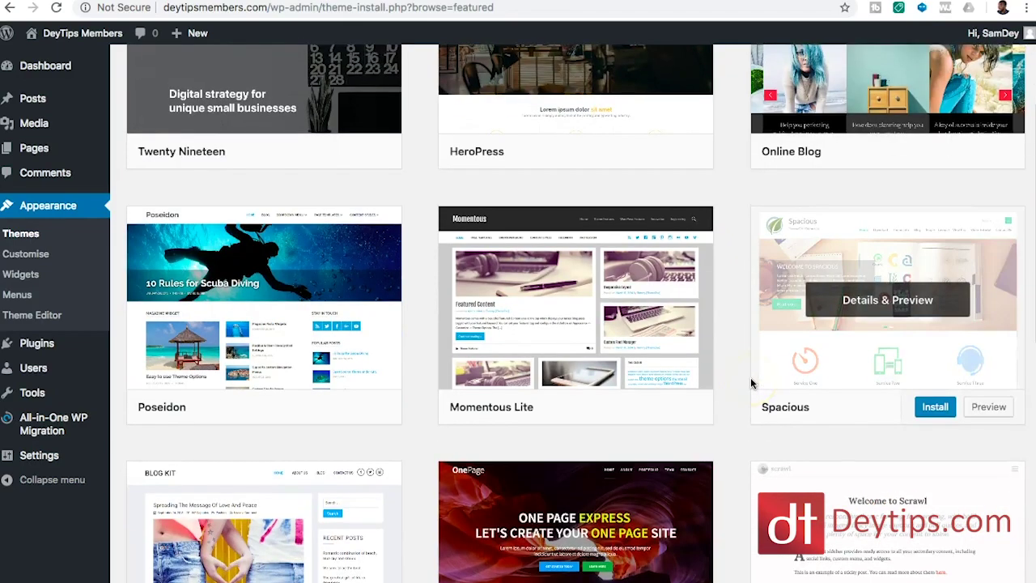
pyautogui.scroll(7, 751, 377)
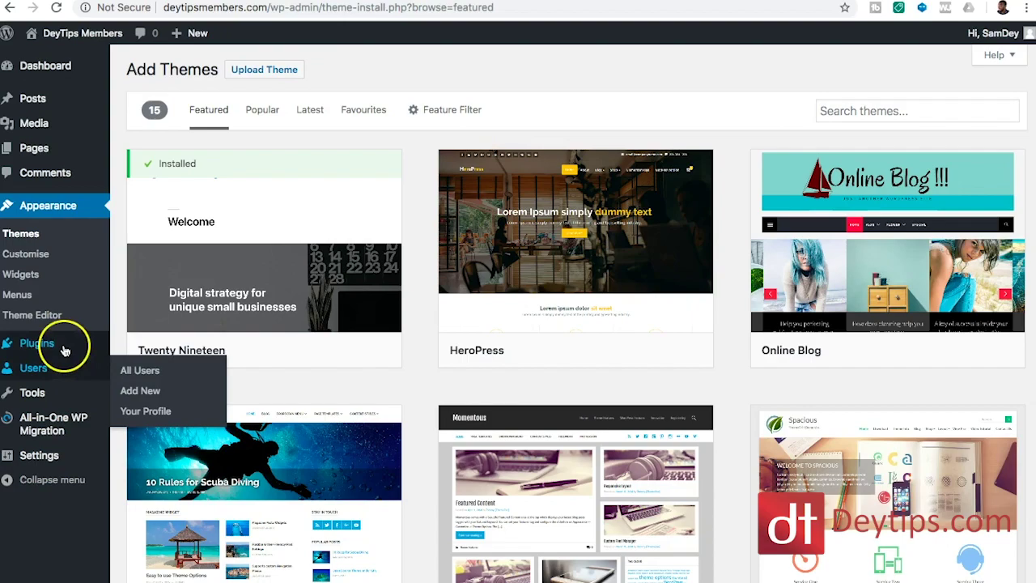
pyautogui.moveTo(58, 345)
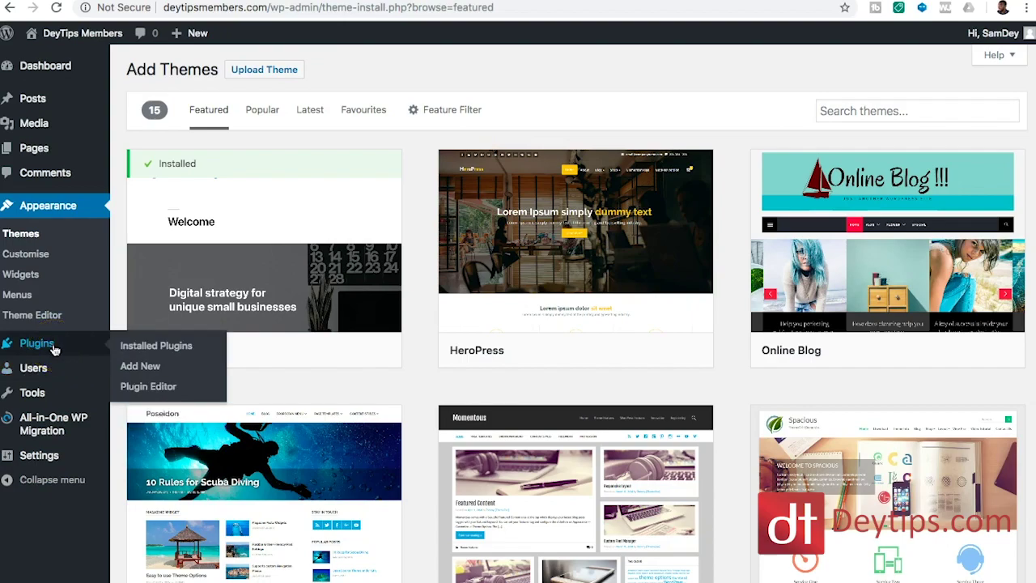